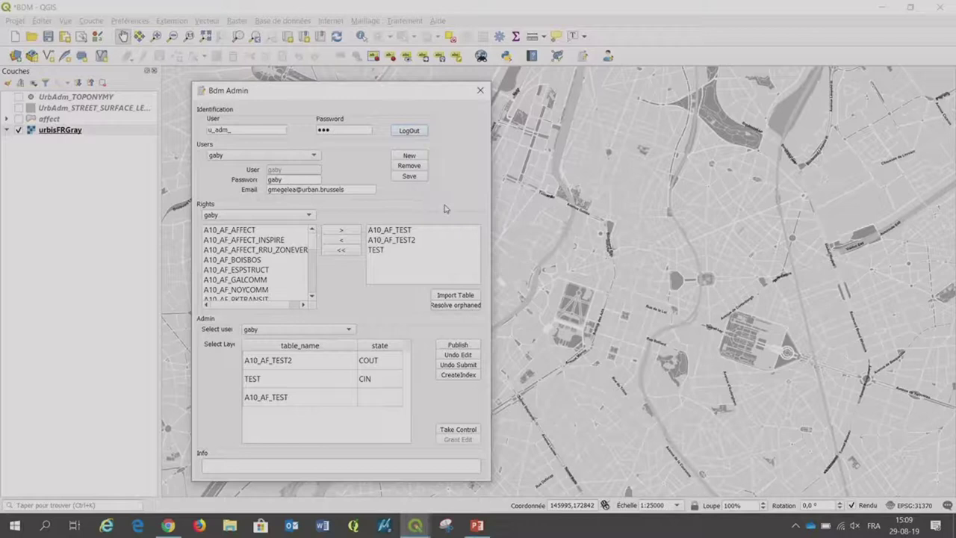
# Create a blank user entry and replace the placeholder username, password and e-mail with the new user's details.
pyautogui.click(409, 156)
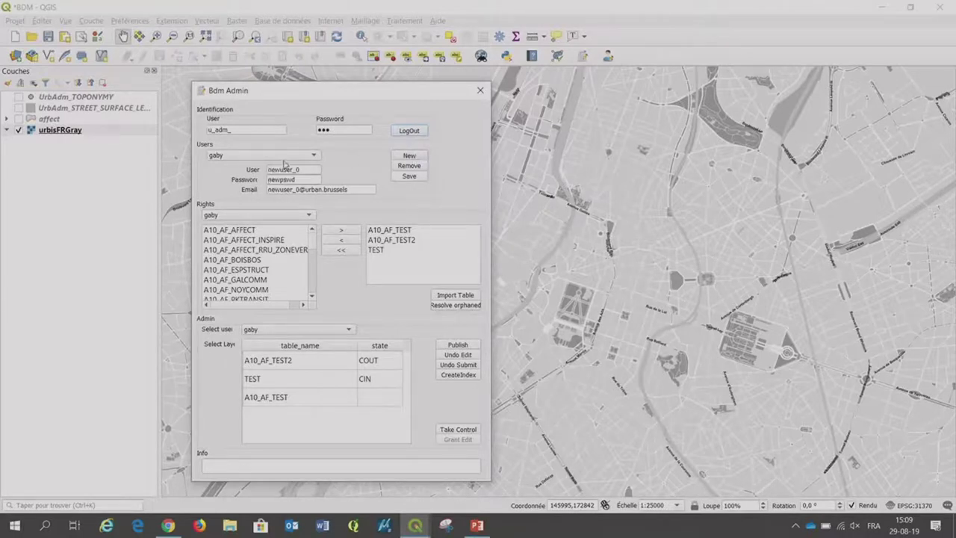
pyautogui.moveTo(301, 169); pyautogui.dragTo(262, 160)
pyautogui.write('at')
pyautogui.write('erty')
pyautogui.moveTo(317, 181); pyautogui.dragTo(268, 180)
pyautogui.write('123')
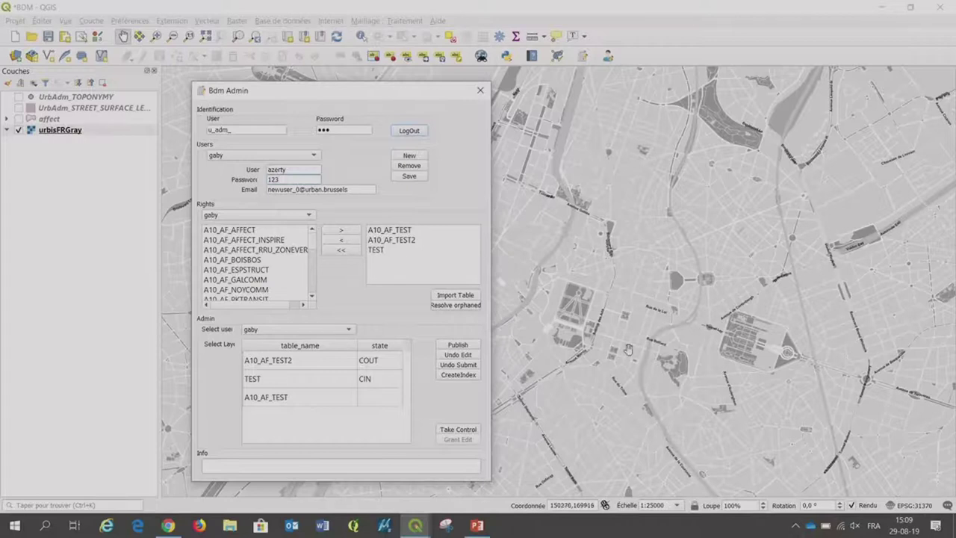
pyautogui.moveTo(299, 192); pyautogui.dragTo(267, 192)
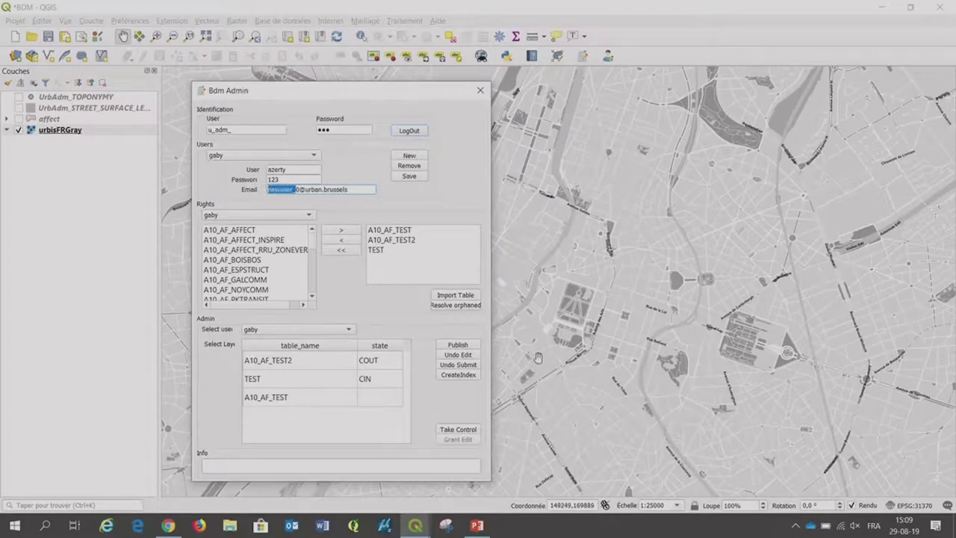
pyautogui.press('BackSpace')
pyautogui.press('Delete')
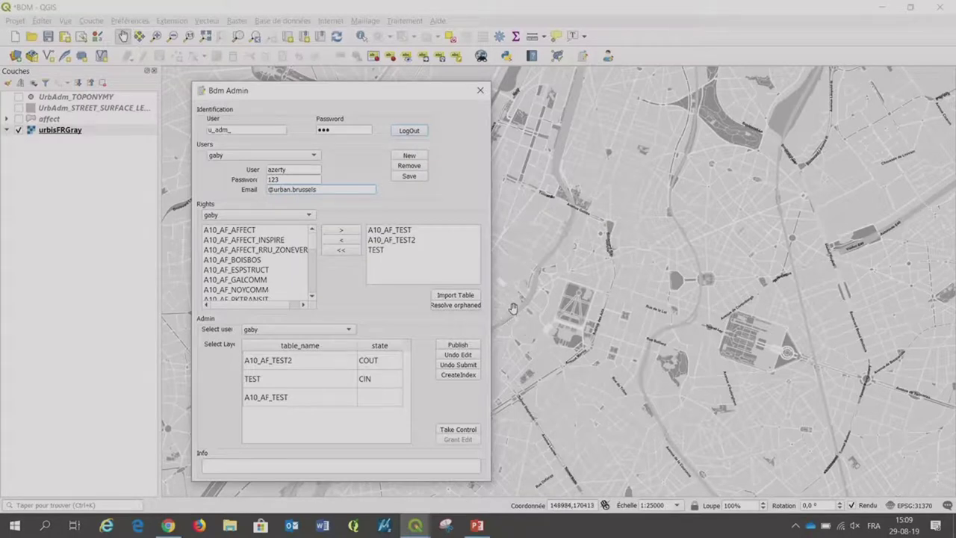
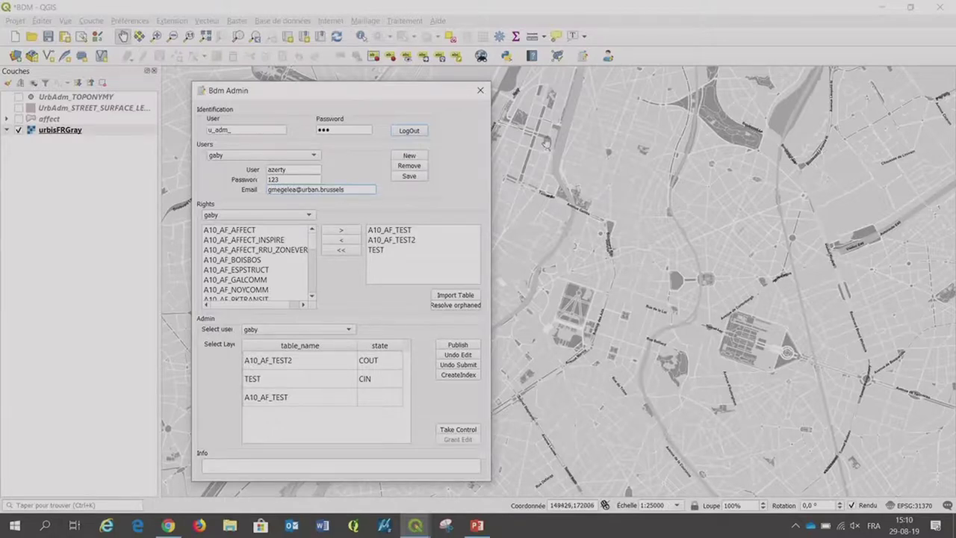
# Save the new user and pick it in the Rights user list.
pyautogui.click(417, 177)
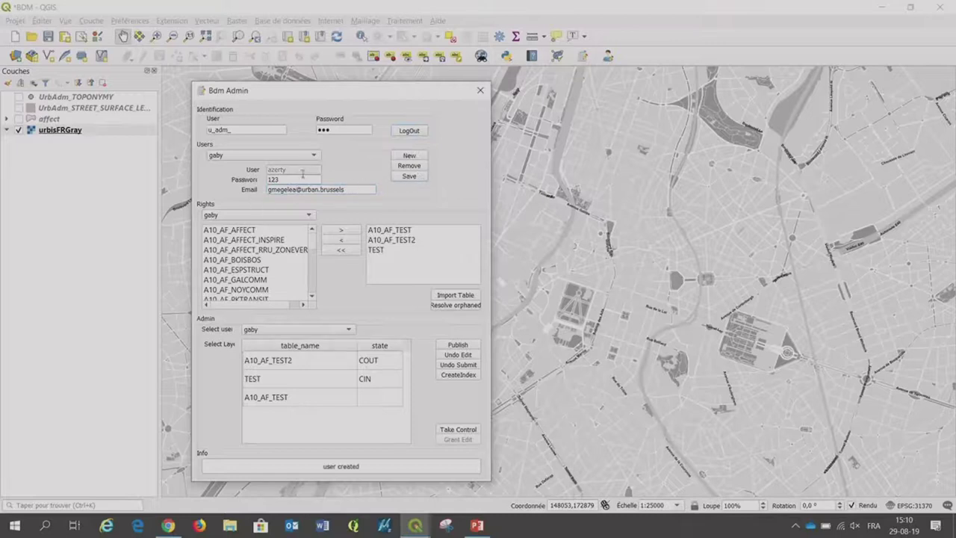
pyautogui.click(258, 217)
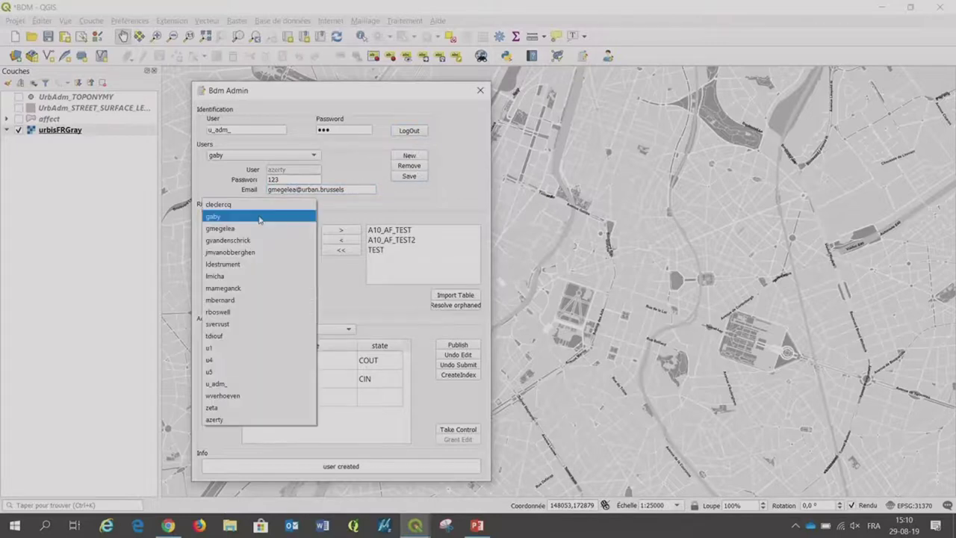
pyautogui.click(224, 420)
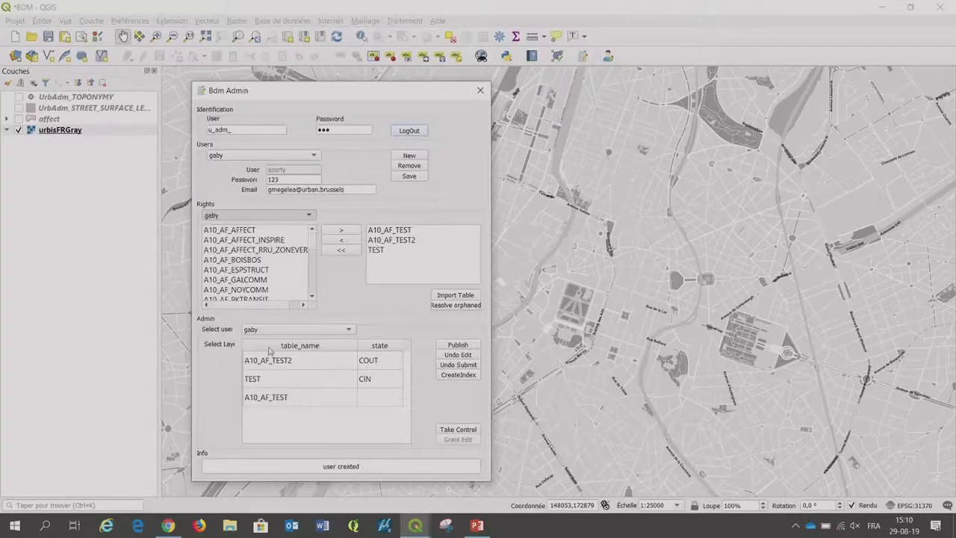
pyautogui.scroll(-5, 312, 252)
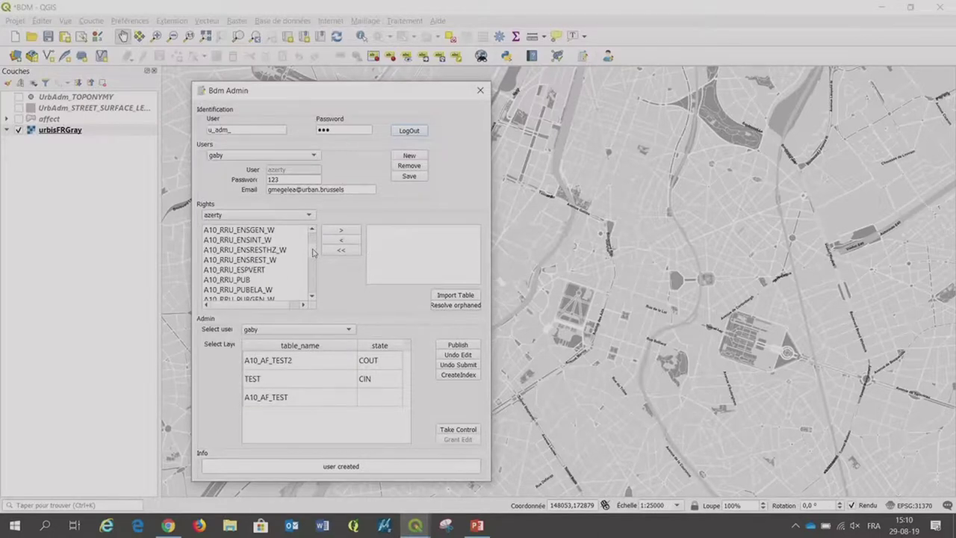
pyautogui.scroll(-5, 312, 254)
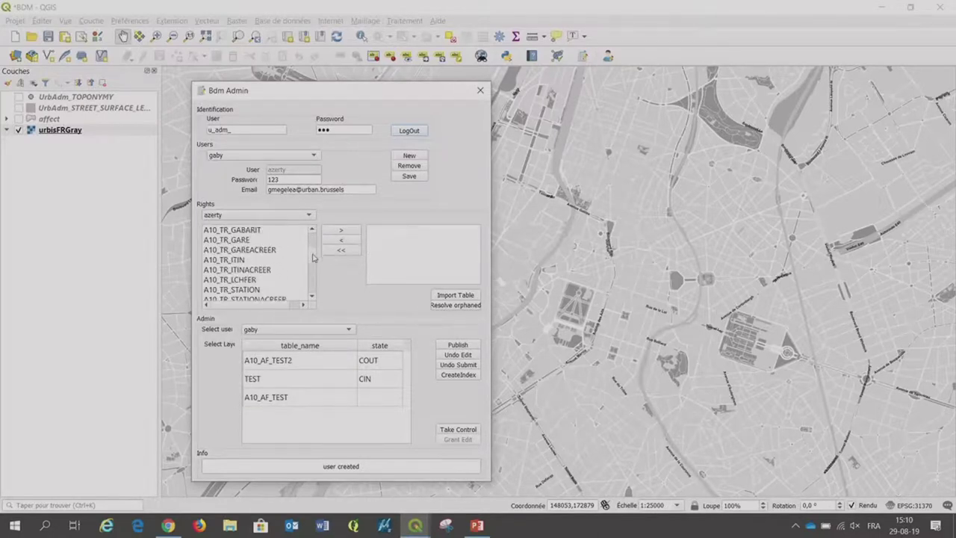
pyautogui.scroll(1, 313, 257)
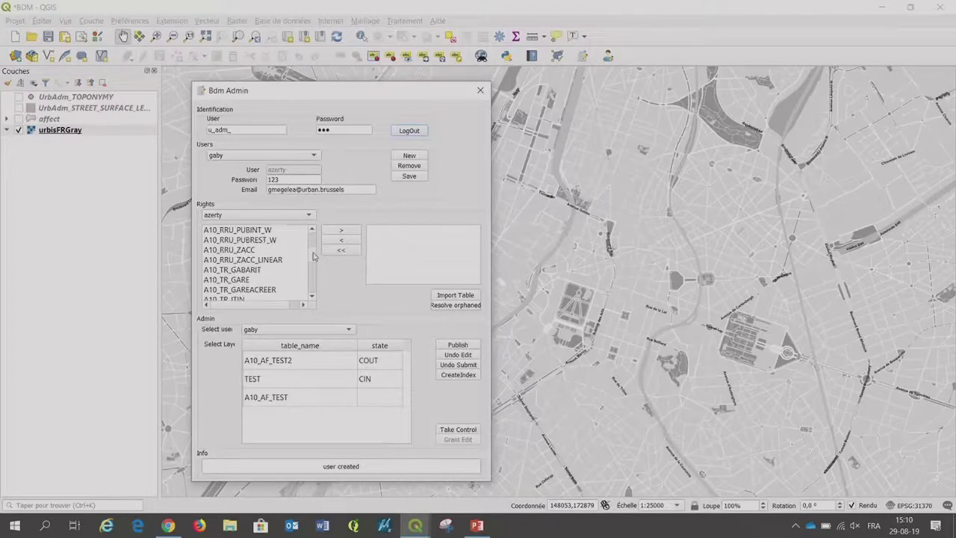
pyautogui.scroll(3, 312, 256)
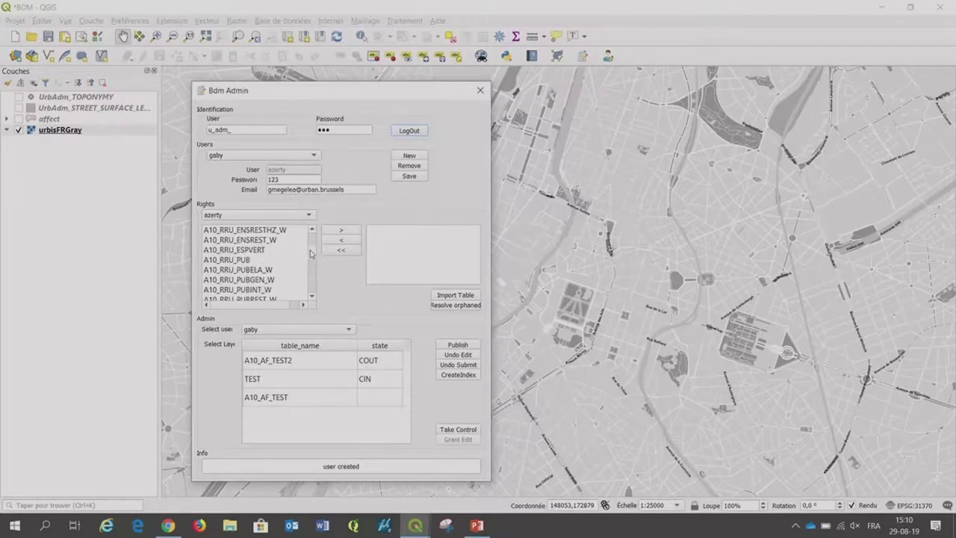
pyautogui.scroll(5, 313, 254)
# Grant the A10_AF_TEST, A10_AF_TEST2 and TEST tables to the new user.
pyautogui.click(245, 239)
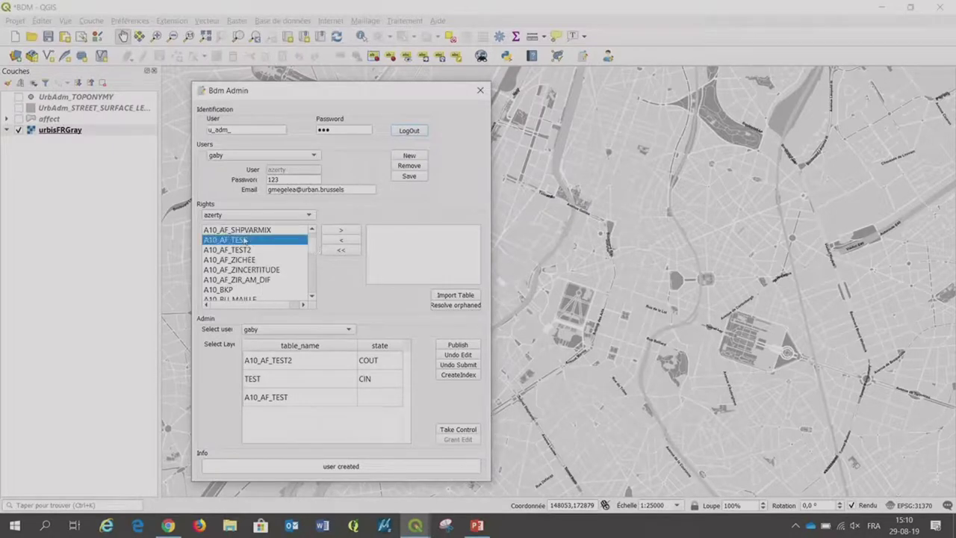
pyautogui.click(338, 230)
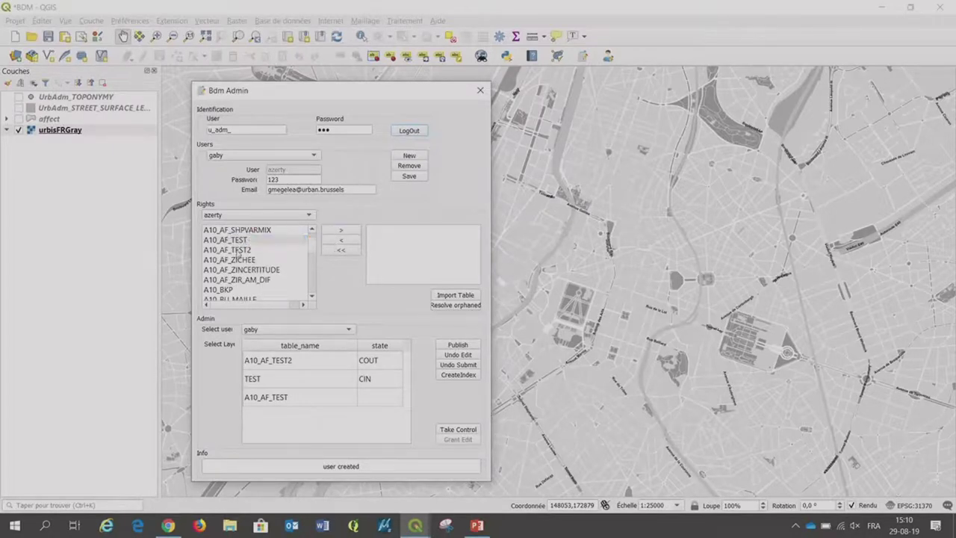
pyautogui.click(246, 251)
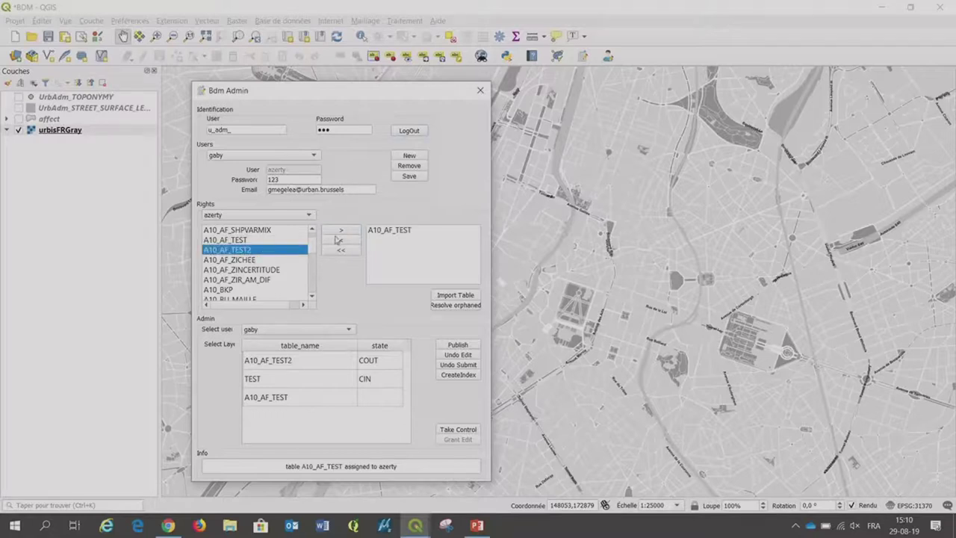
pyautogui.click(338, 232)
pyautogui.moveTo(313, 252); pyautogui.dragTo(312, 299)
pyautogui.click(214, 290)
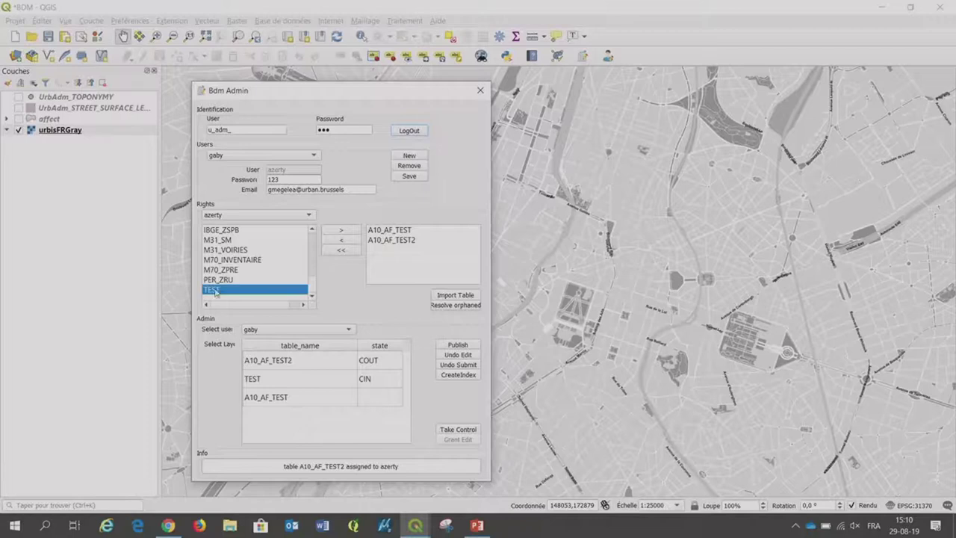
pyautogui.click(350, 234)
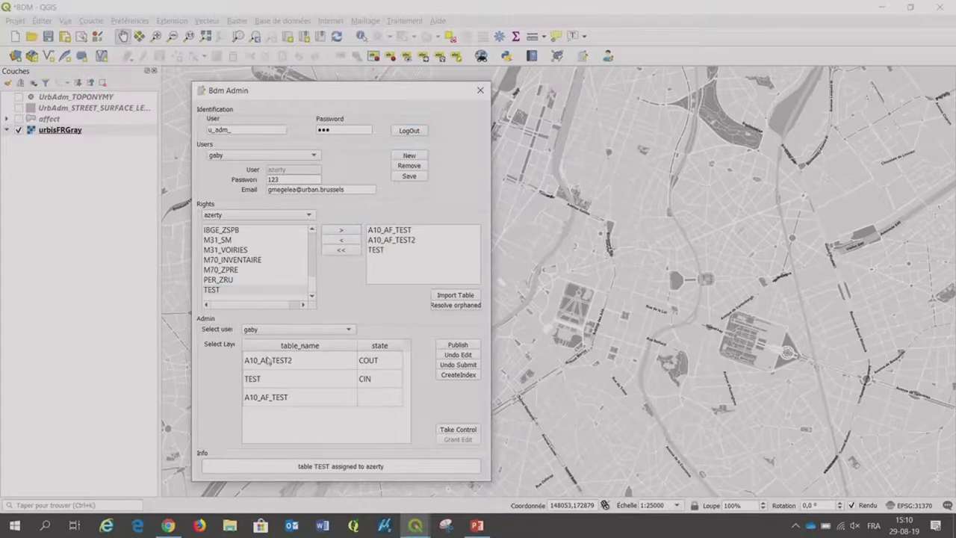
# Review the new user's tables and states, then leave administration for the Bdm Editor.
pyautogui.click(277, 336)
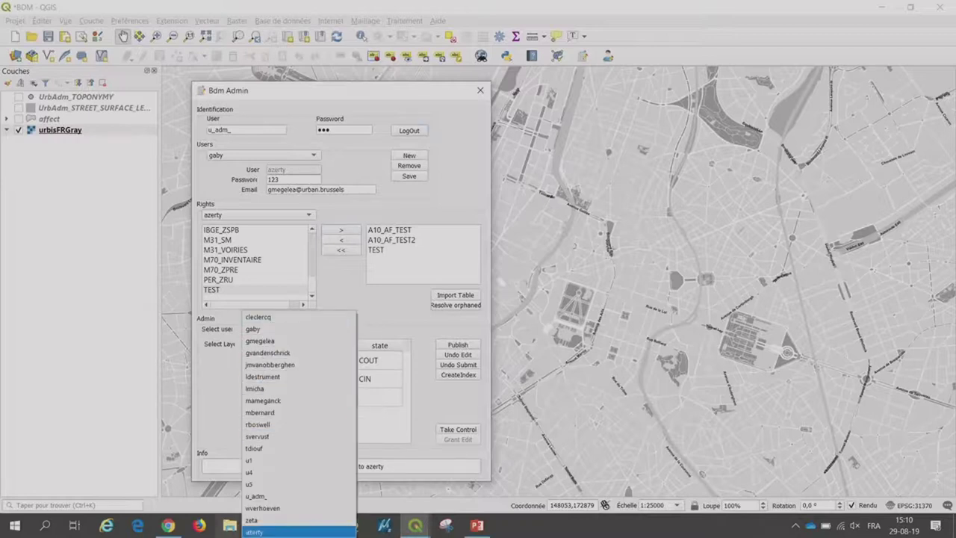
pyautogui.click(258, 532)
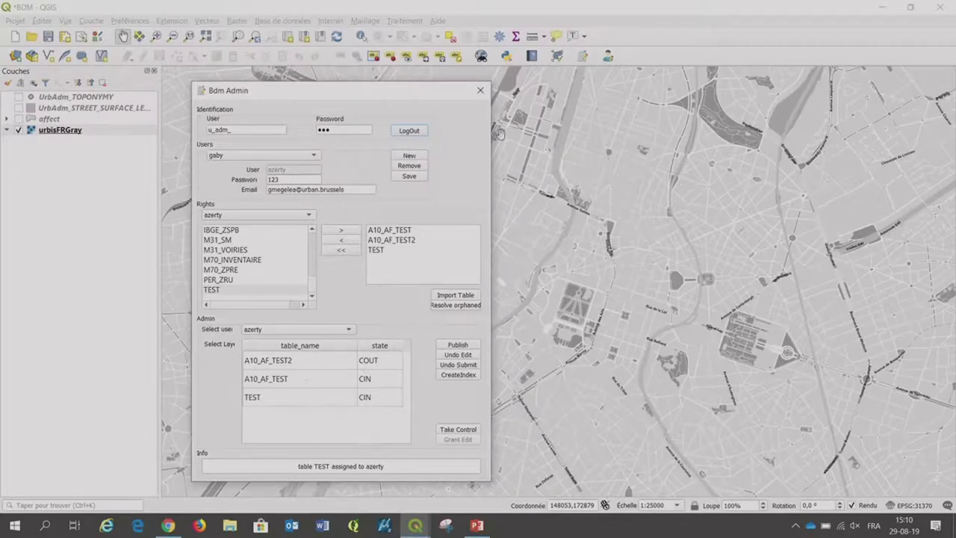
pyautogui.click(608, 57)
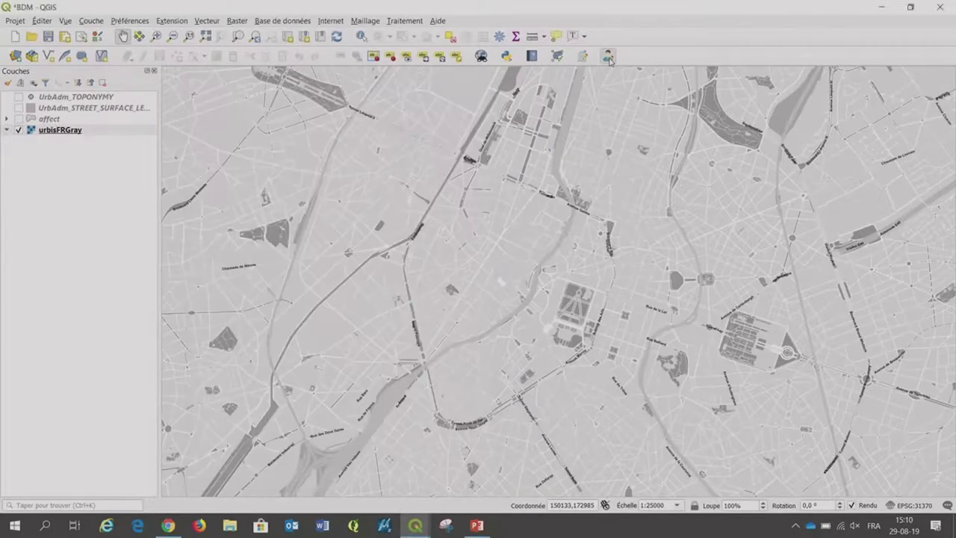
# Log in to the Bdm Editor with the new user's name and password.
pyautogui.moveTo(765, 87); pyautogui.dragTo(648, 128)
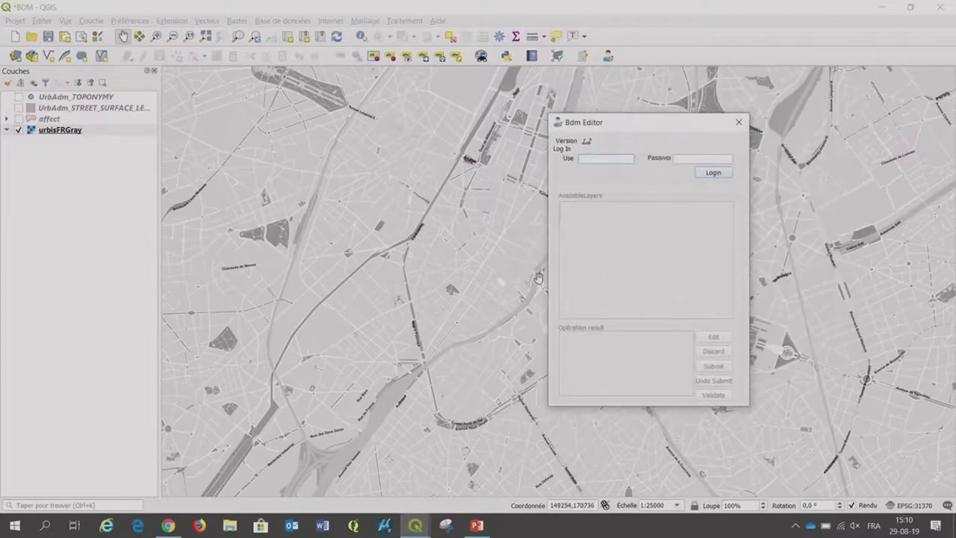
pyautogui.write('azerty***')
pyautogui.click(724, 174)
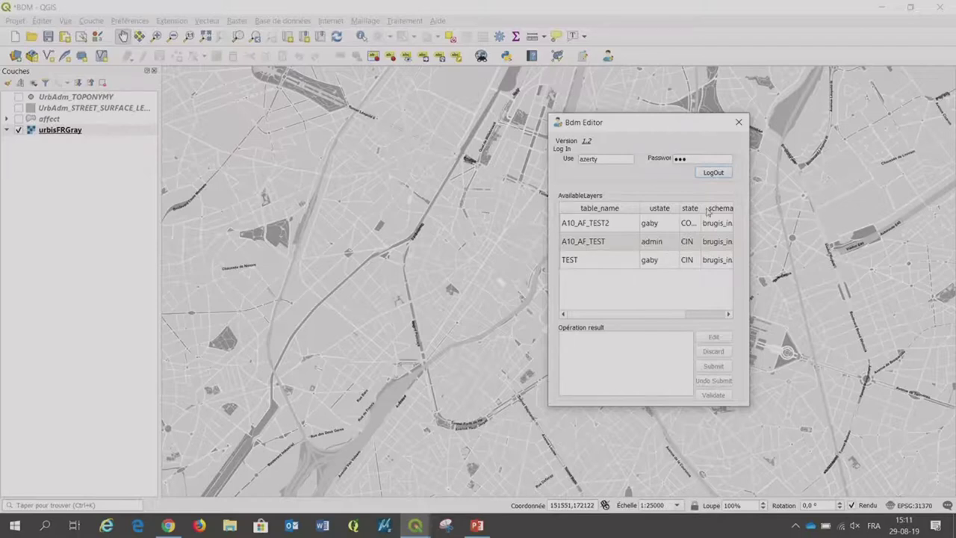
# Check out A10_AF_TEST for editing and zoom the map onto the city-centre blocks.
pyautogui.moveTo(701, 207); pyautogui.dragTo(713, 208)
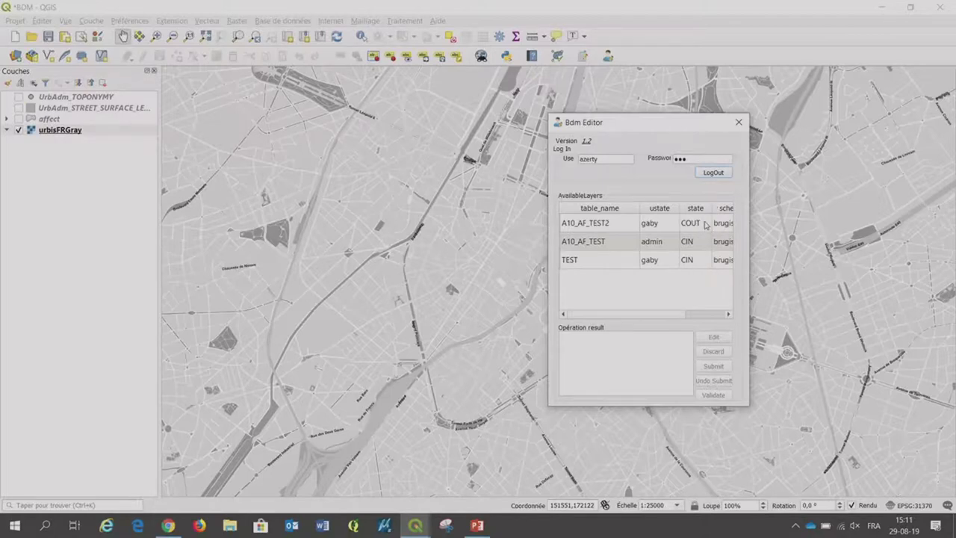
pyautogui.moveTo(707, 222); pyautogui.dragTo(705, 224)
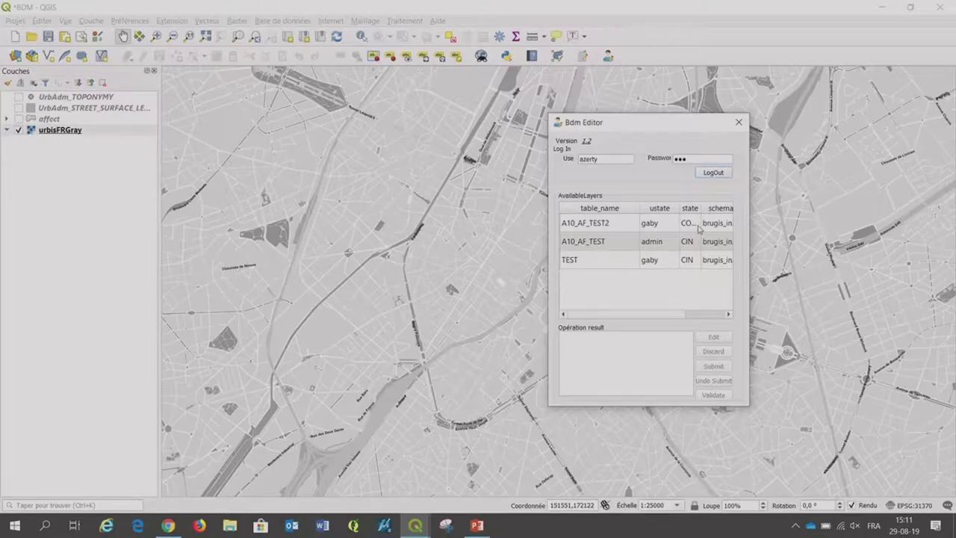
pyautogui.click(604, 223)
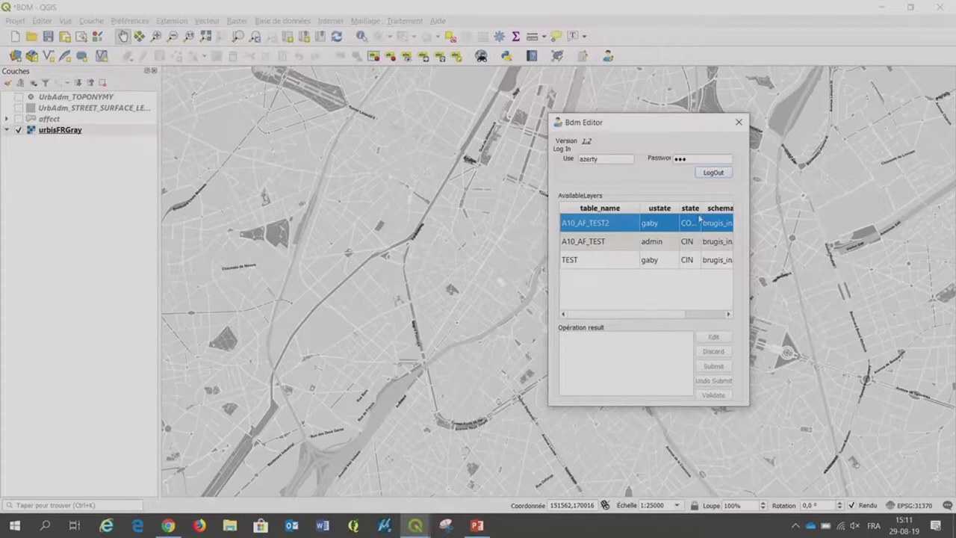
pyautogui.moveTo(700, 208); pyautogui.dragTo(711, 208)
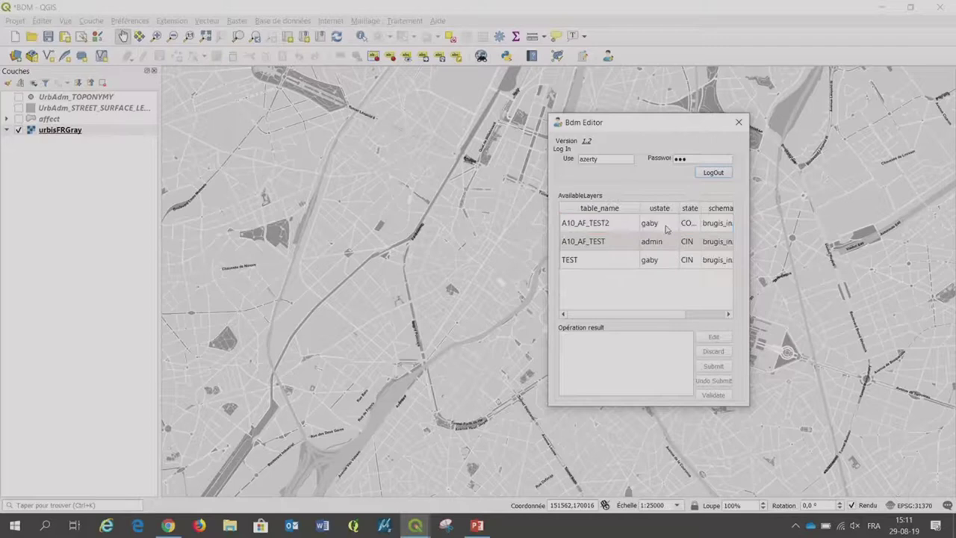
pyautogui.click(585, 246)
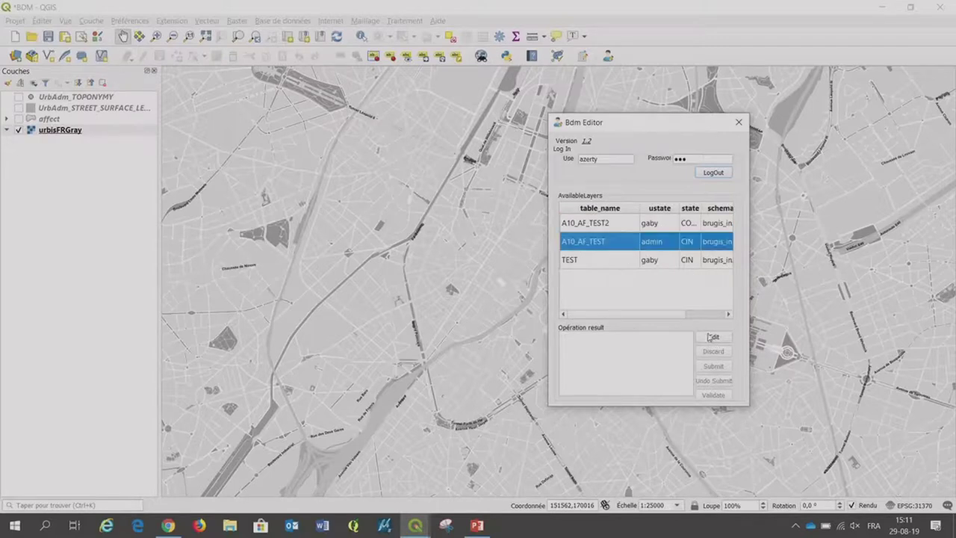
pyautogui.click(712, 337)
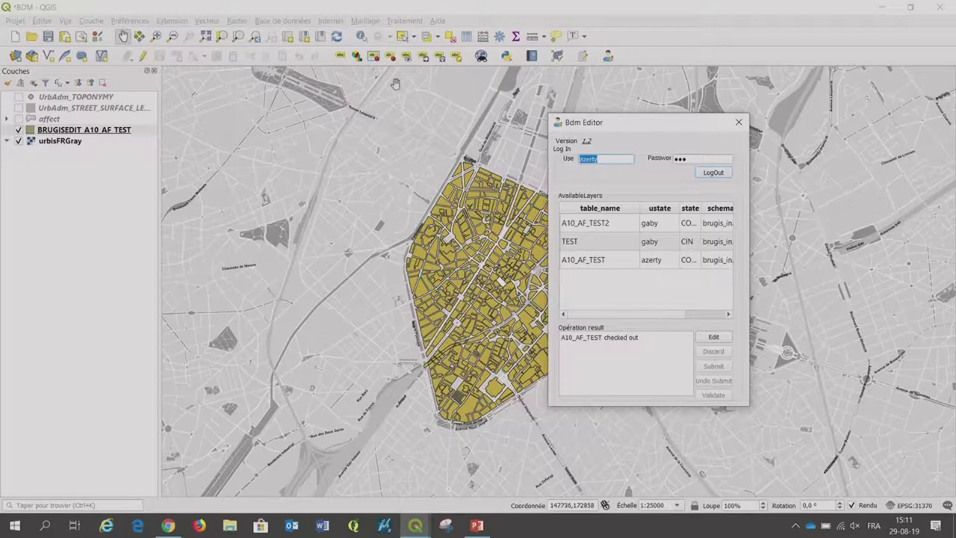
pyautogui.moveTo(677, 125); pyautogui.dragTo(832, 88)
pyautogui.scroll(3, 529, 283)
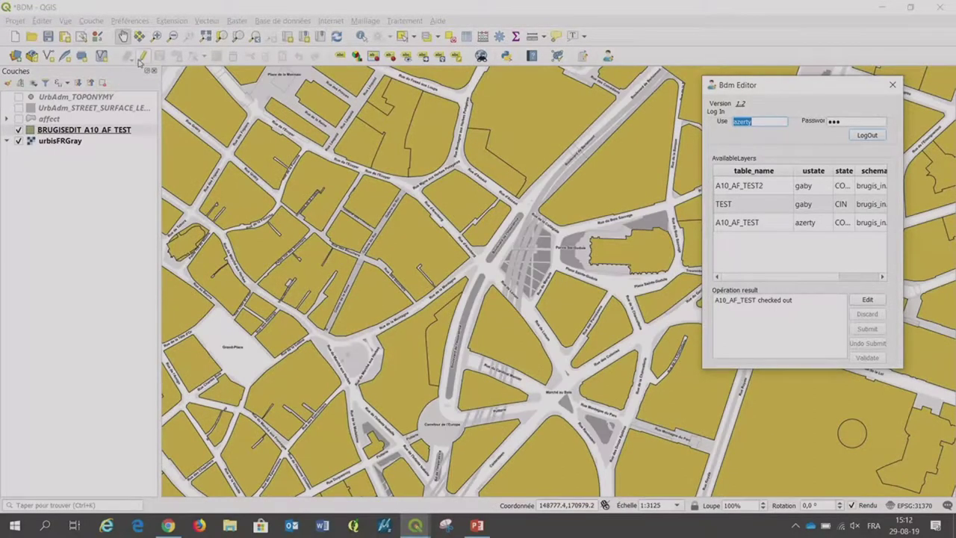
# Turn on editing and digitize a seven-vertex polygon over the grey block beside Parvis Sainte-Gudule.
pyautogui.click(142, 57)
pyautogui.click(176, 56)
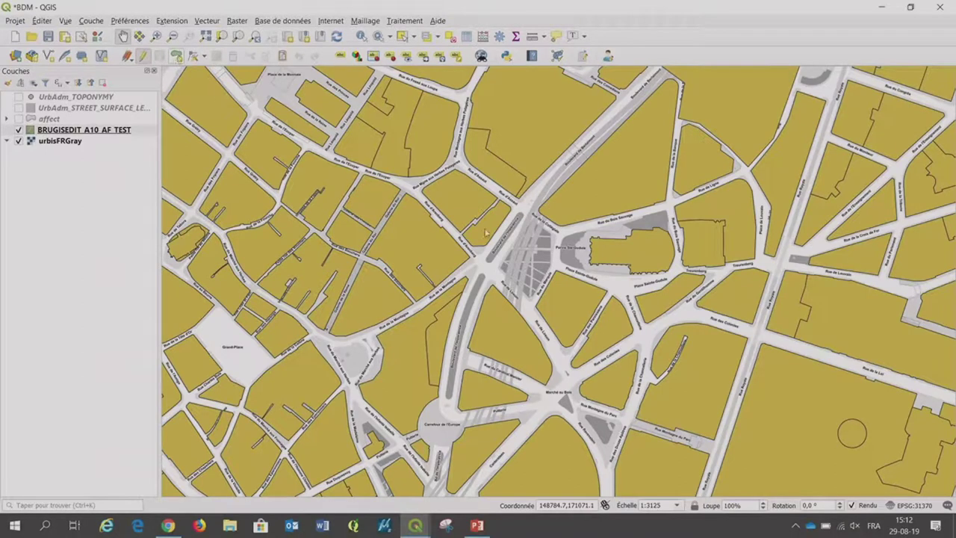
pyautogui.scroll(2, 538, 245)
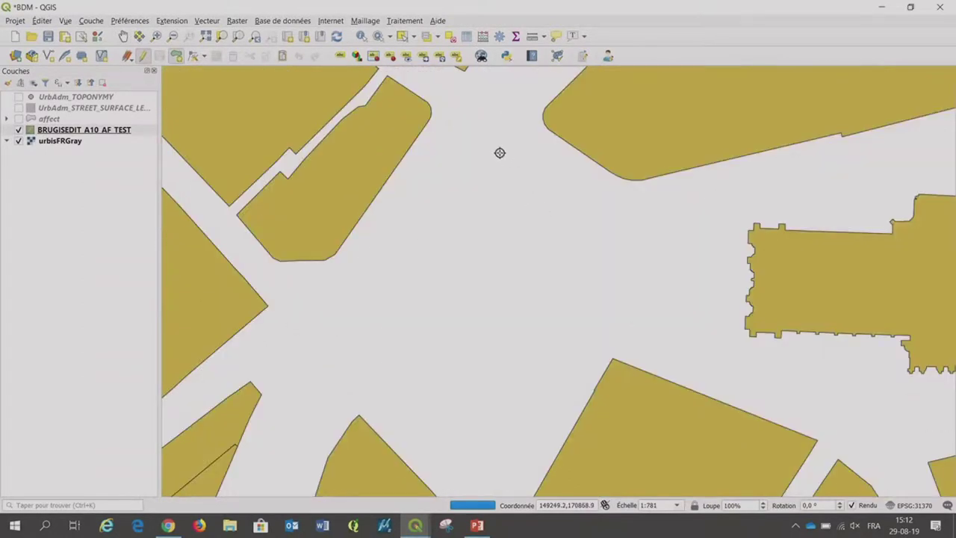
pyautogui.click(516, 162)
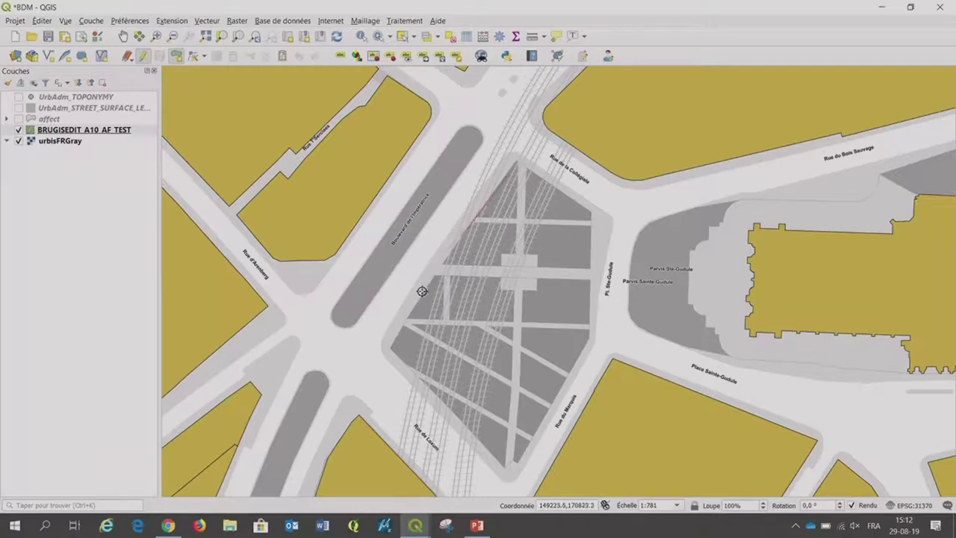
pyautogui.click(408, 322)
pyautogui.click(389, 346)
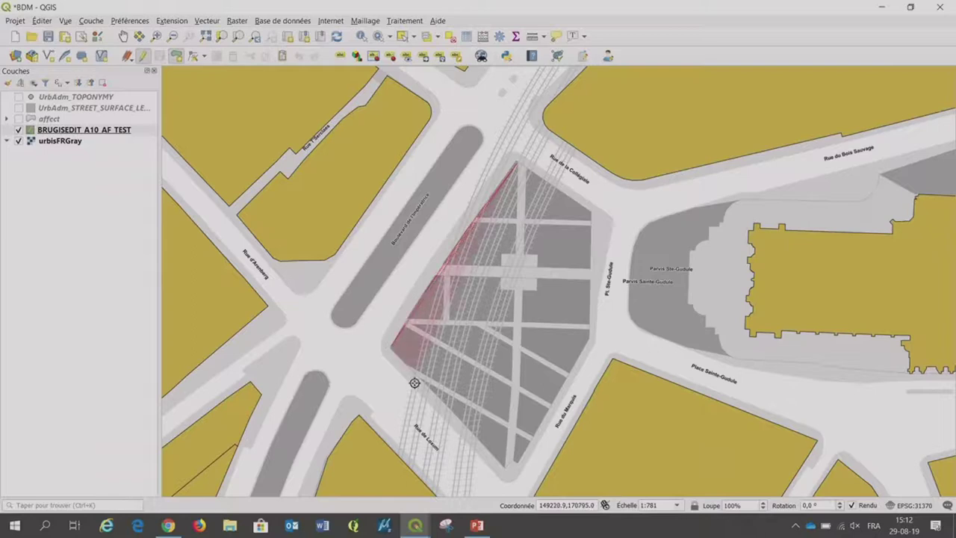
pyautogui.click(517, 463)
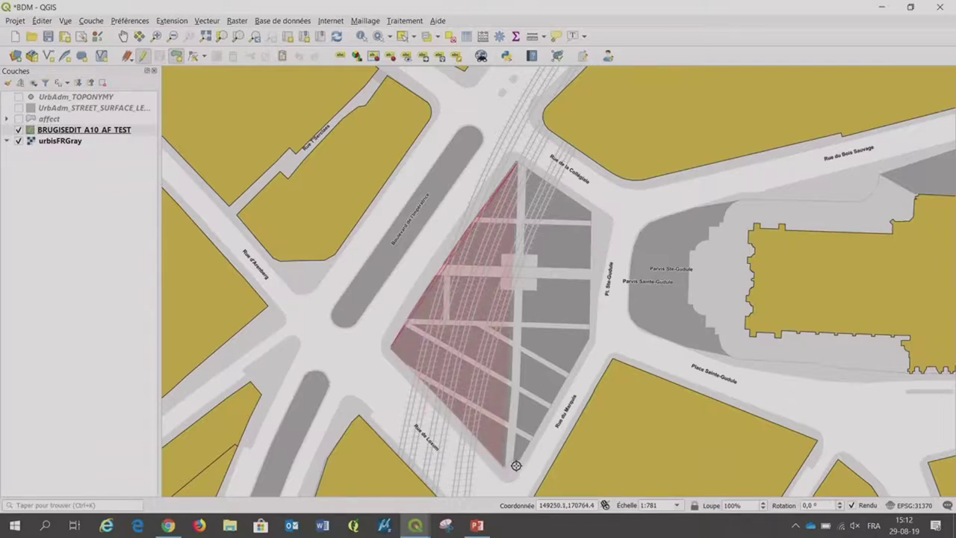
pyautogui.click(569, 372)
pyautogui.click(589, 331)
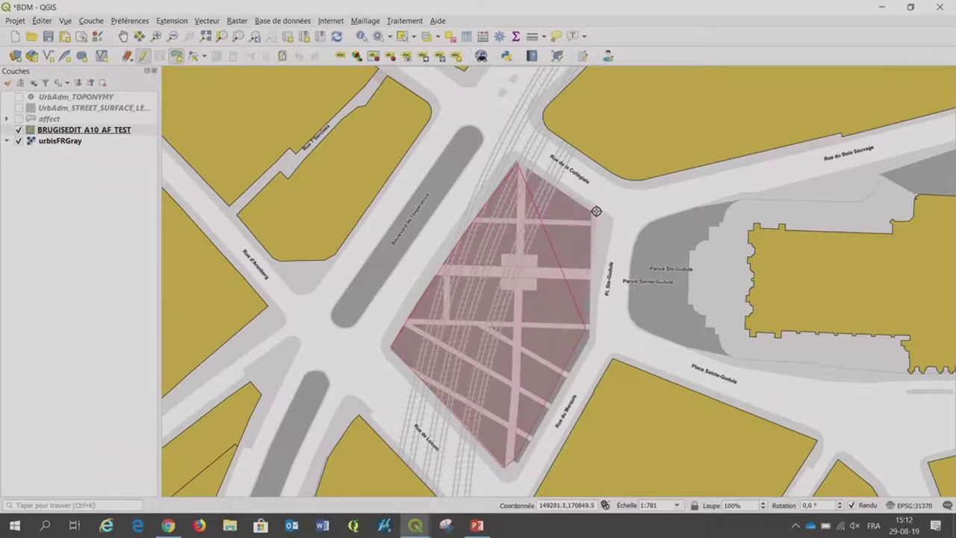
pyautogui.click(587, 219)
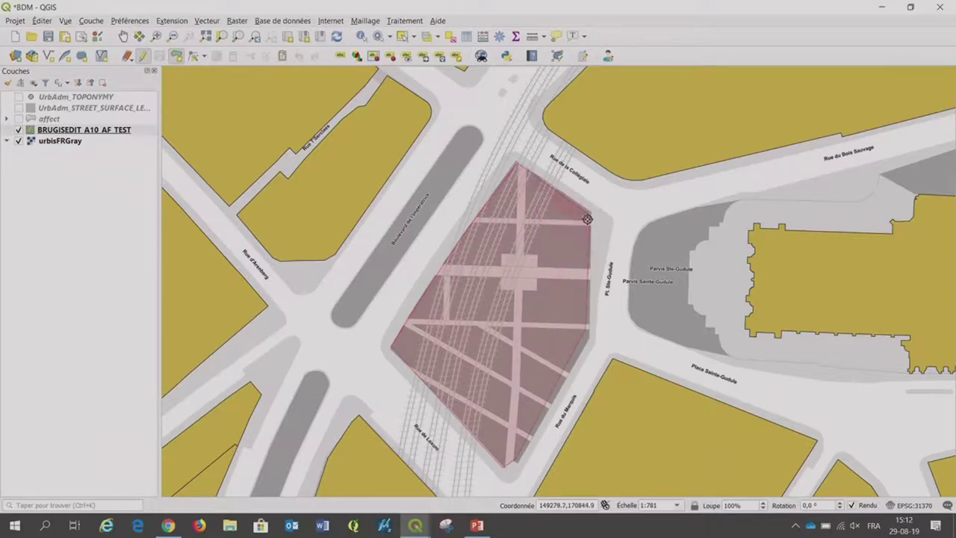
pyautogui.rightClick(557, 206)
# Set the new polygon's NAME_FR to 'zone' and save the layer edits.
pyautogui.click(197, 221)
pyautogui.write('zon')
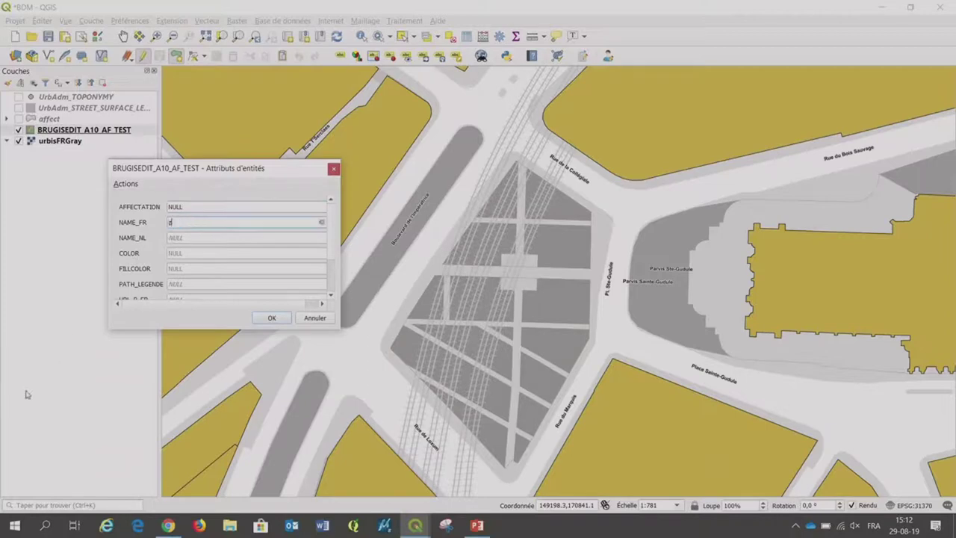
pyautogui.write('r')
pyautogui.press('BackSpace')
pyautogui.write('e')
pyautogui.click(273, 317)
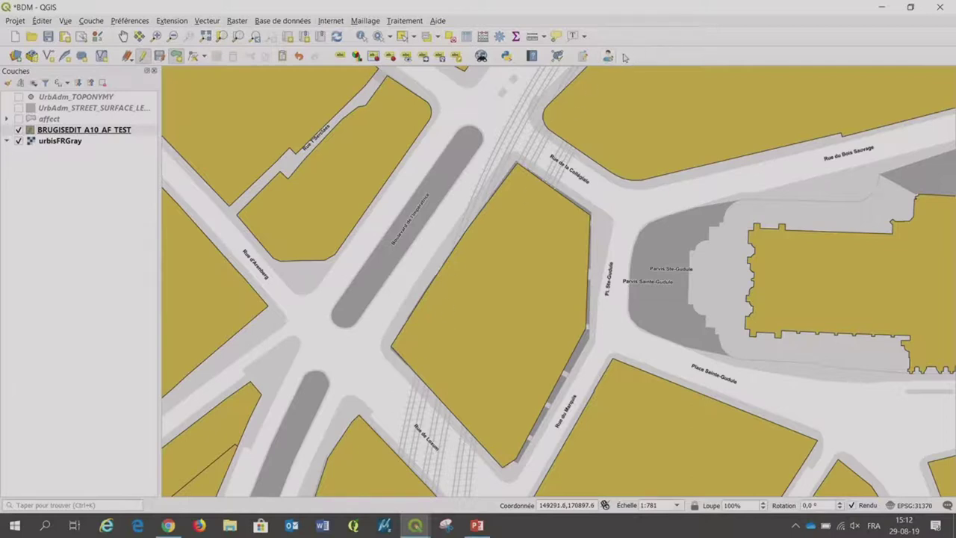
pyautogui.click(160, 56)
# Stop editing and validate A10_AF_TEST in the Bdm Editor, which reports 'Validation succeed'.
pyautogui.click(142, 58)
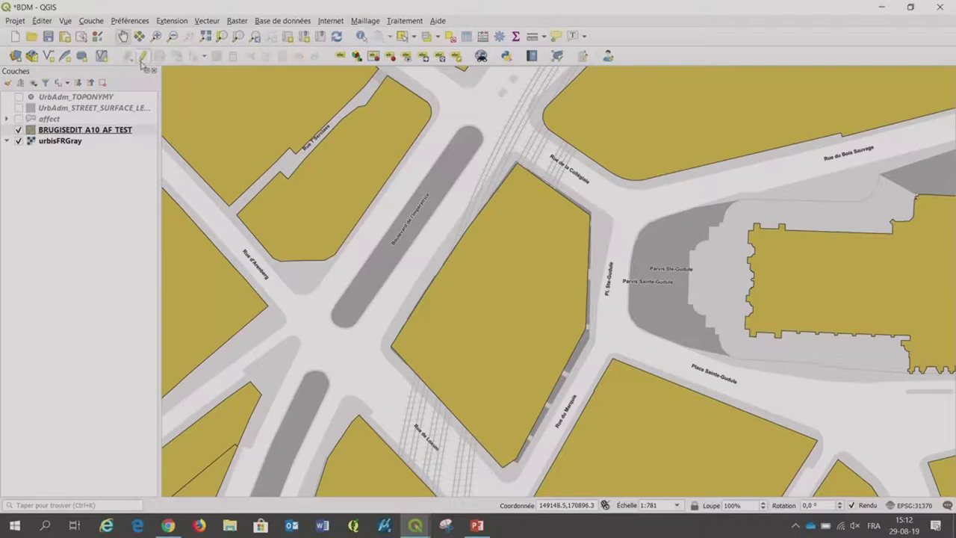
pyautogui.click(608, 57)
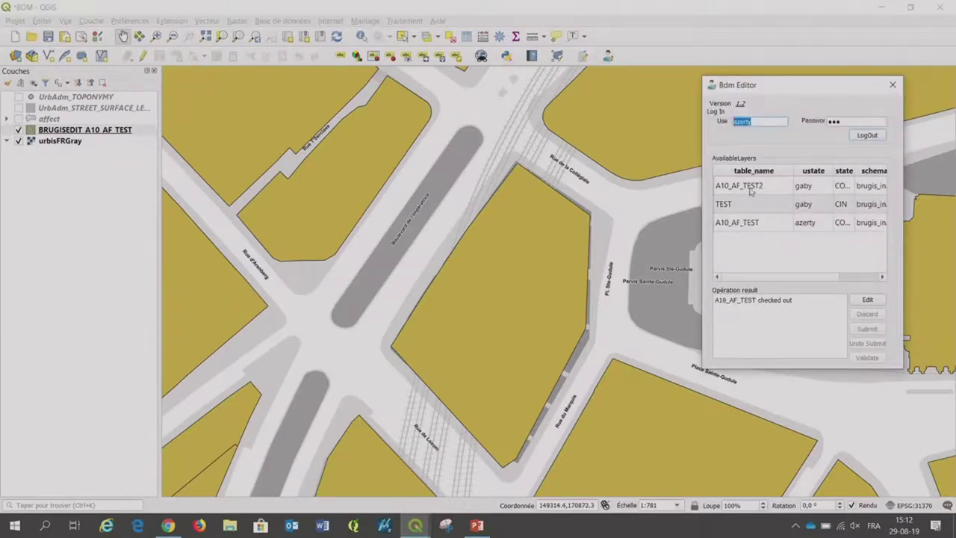
pyautogui.click(718, 226)
pyautogui.doubleClick(856, 171)
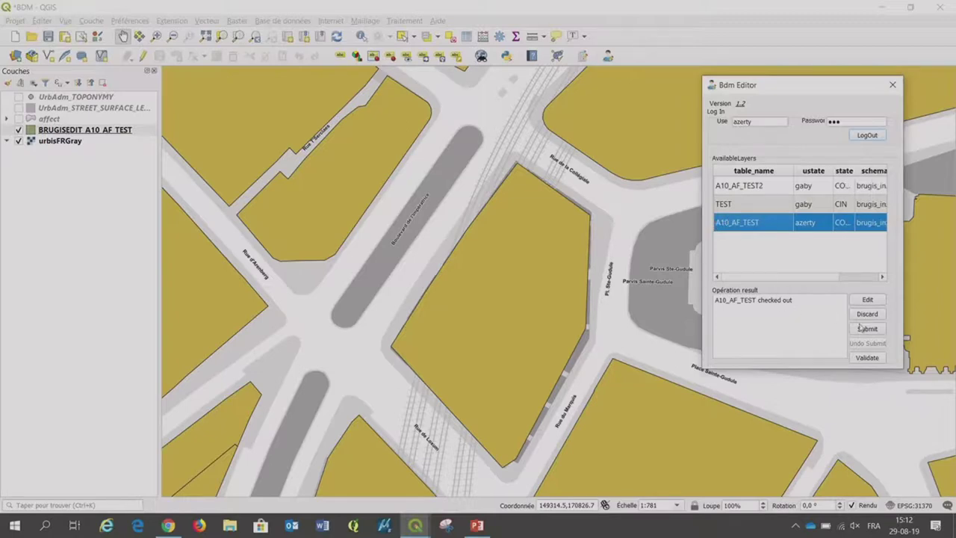
pyautogui.click(869, 357)
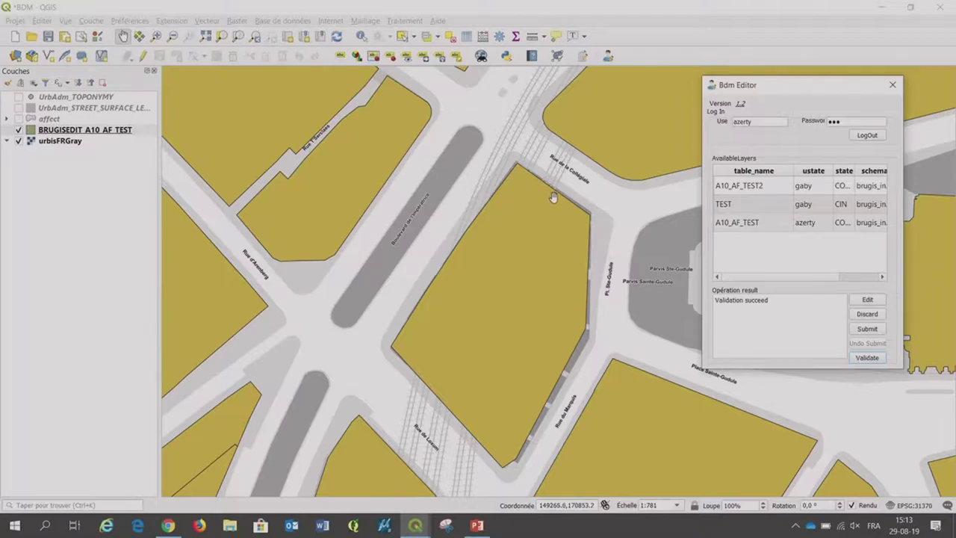
pyautogui.press('Tab')
# Submit A10_AF_TEST to staging and confirm its state column reads STAGING.
pyautogui.click(746, 228)
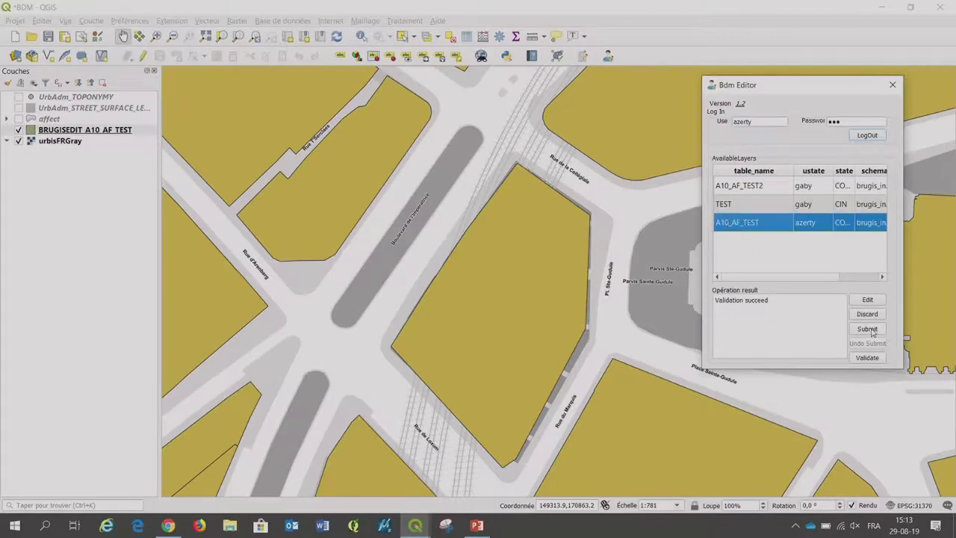
pyautogui.click(870, 330)
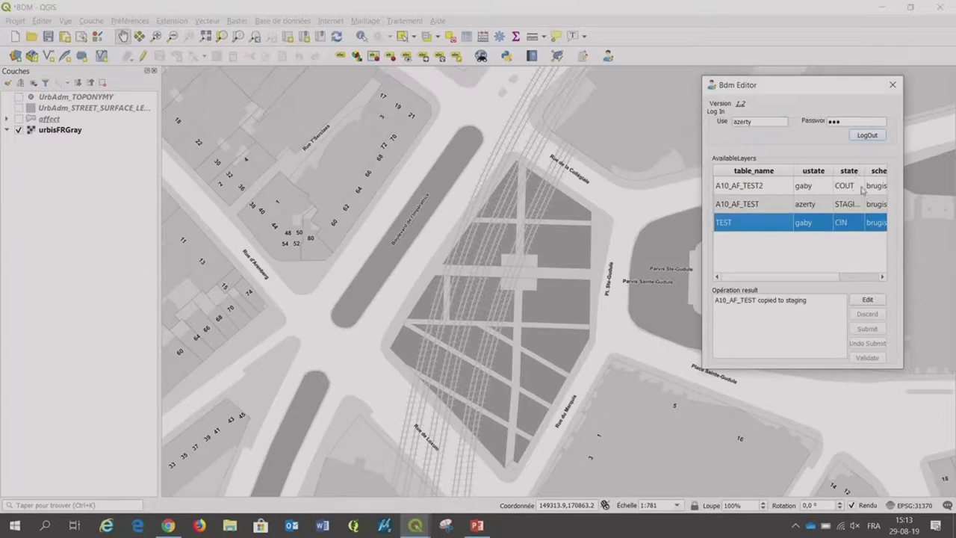
pyautogui.moveTo(863, 170); pyautogui.dragTo(877, 172)
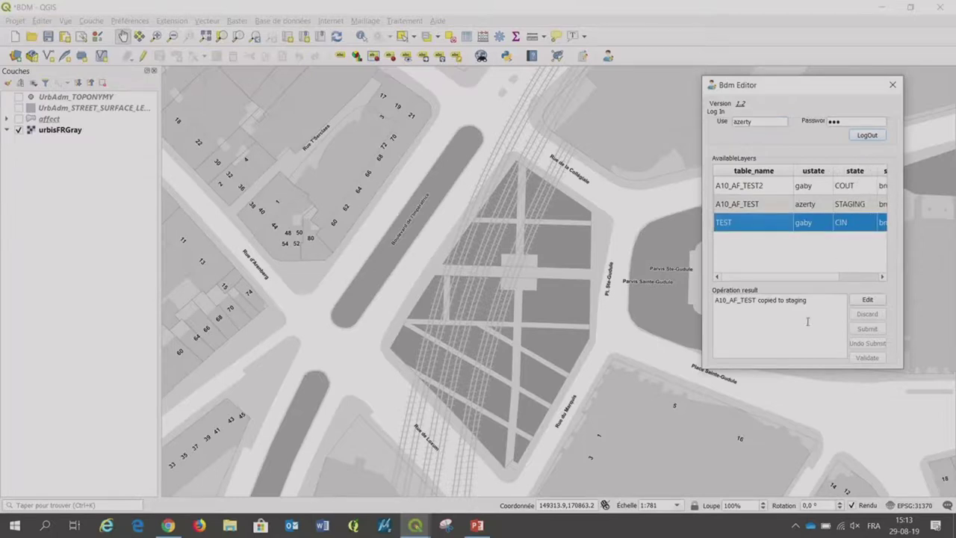
pyautogui.click(731, 206)
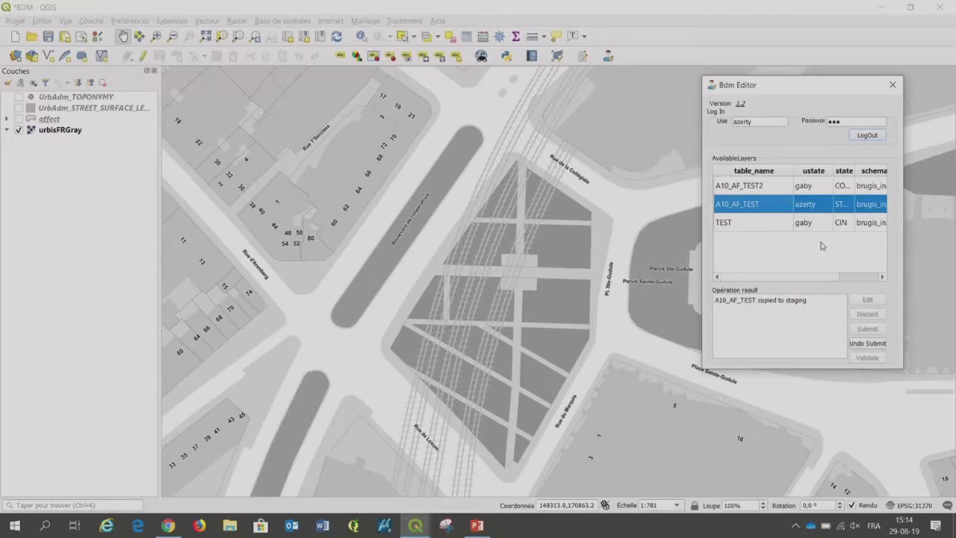
# In Bdm Admin, reload the new user's layers by switching to zeta and back.
pyautogui.click(583, 57)
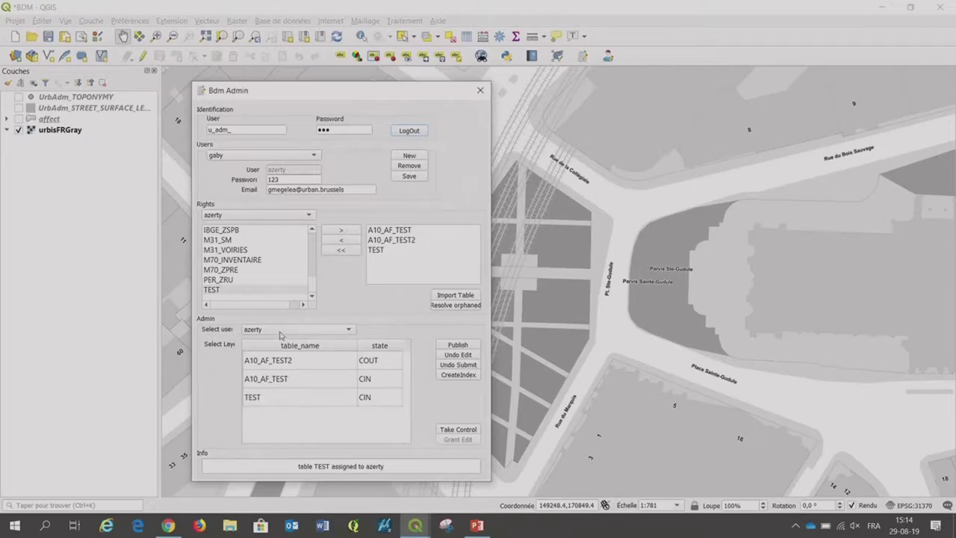
pyautogui.click(279, 331)
pyautogui.click(258, 332)
pyautogui.click(290, 333)
pyautogui.click(277, 325)
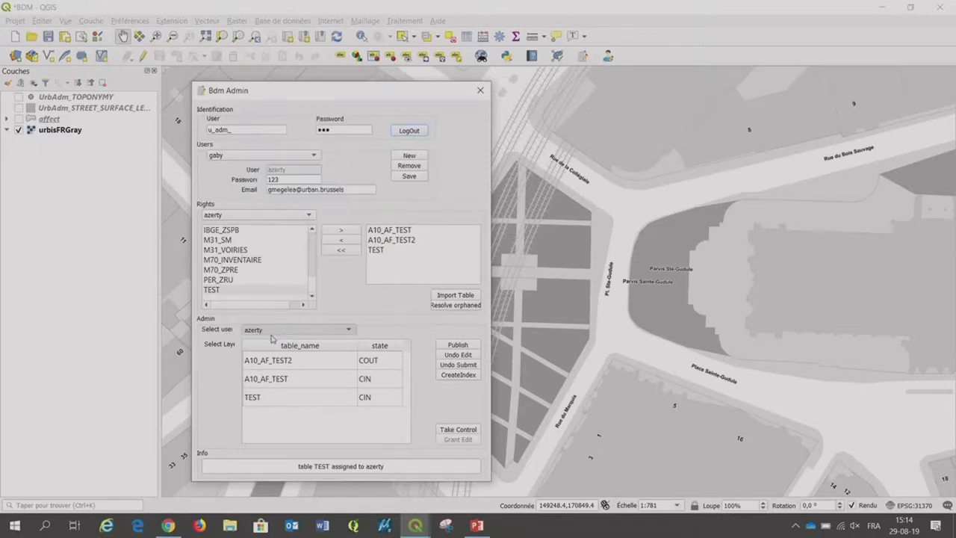
pyautogui.click(274, 334)
pyautogui.click(271, 345)
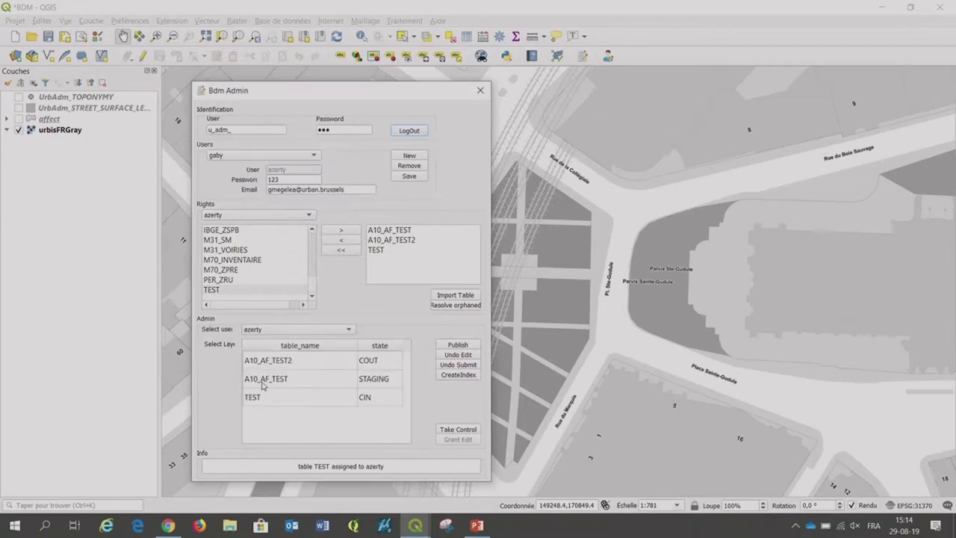
# Publish the staged A10_AF_TEST layer and refresh the user's list to see it back at CIN.
pyautogui.click(265, 380)
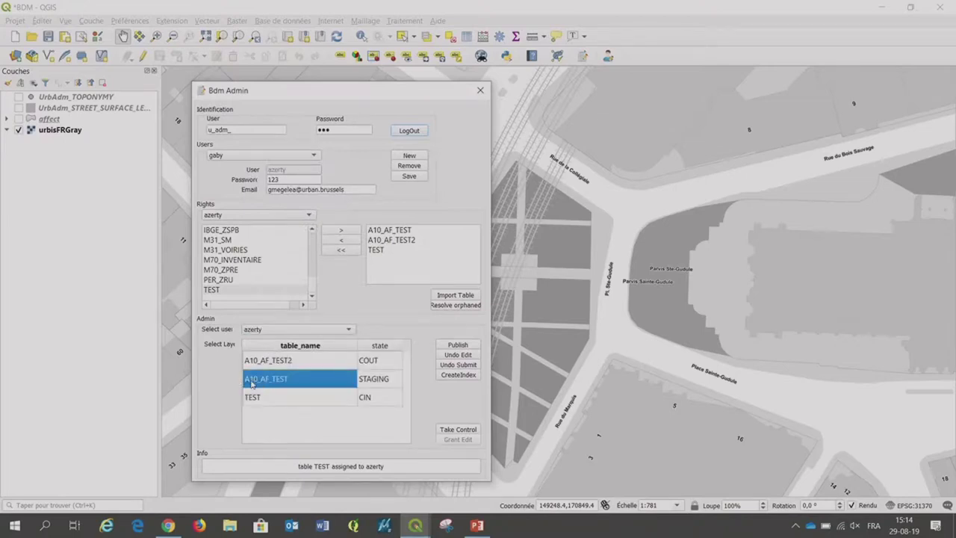
pyautogui.click(451, 347)
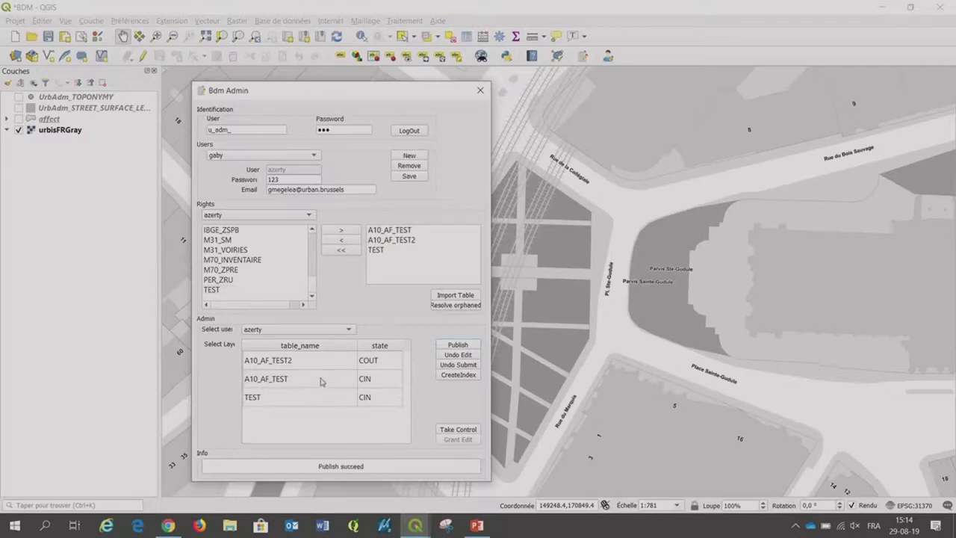
pyautogui.click(314, 330)
pyautogui.click(303, 319)
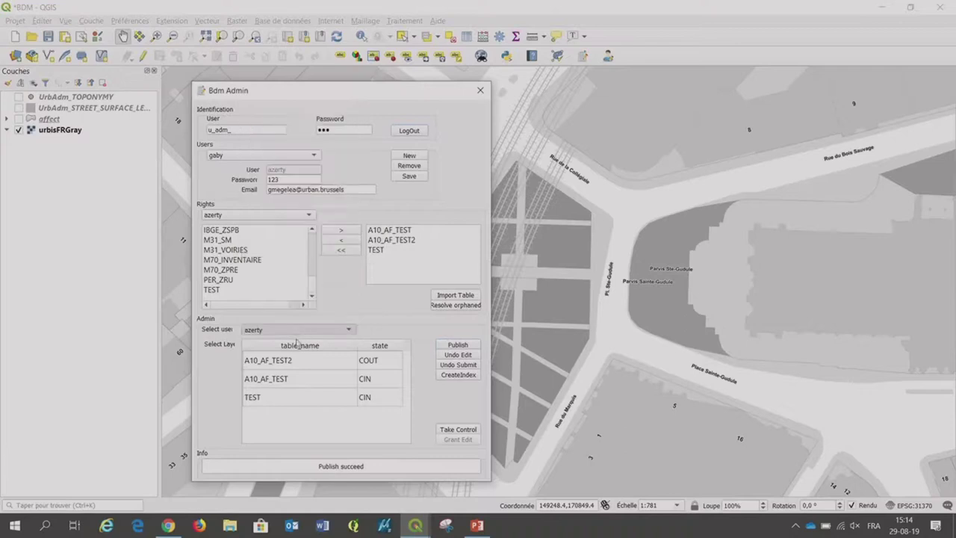
pyautogui.click(303, 330)
pyautogui.click(294, 343)
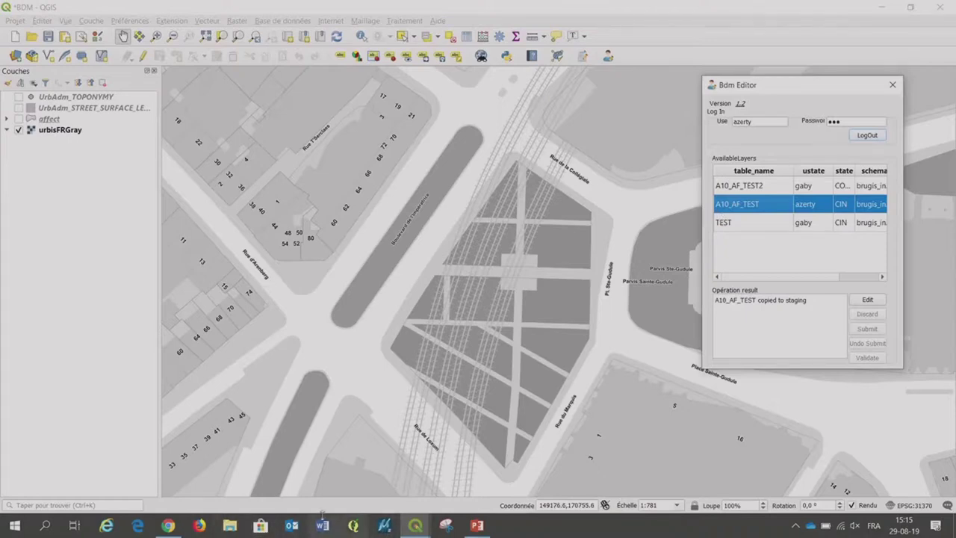
# Bring the BruGIS web app in Chrome to the front.
pyautogui.click(164, 527)
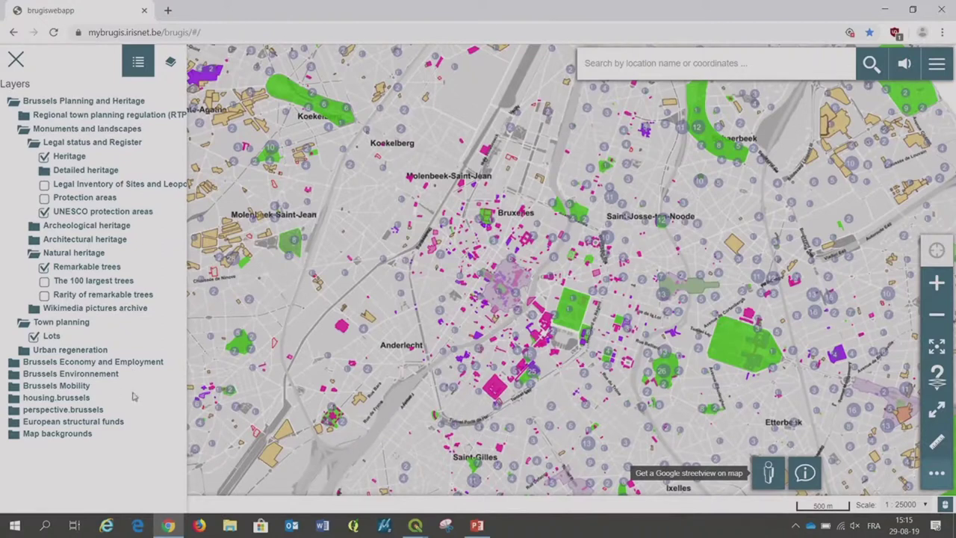
# Return to the PowerPoint slides at ARCHITECTURE (DATA DEPLOYMENT).
pyautogui.click(476, 525)
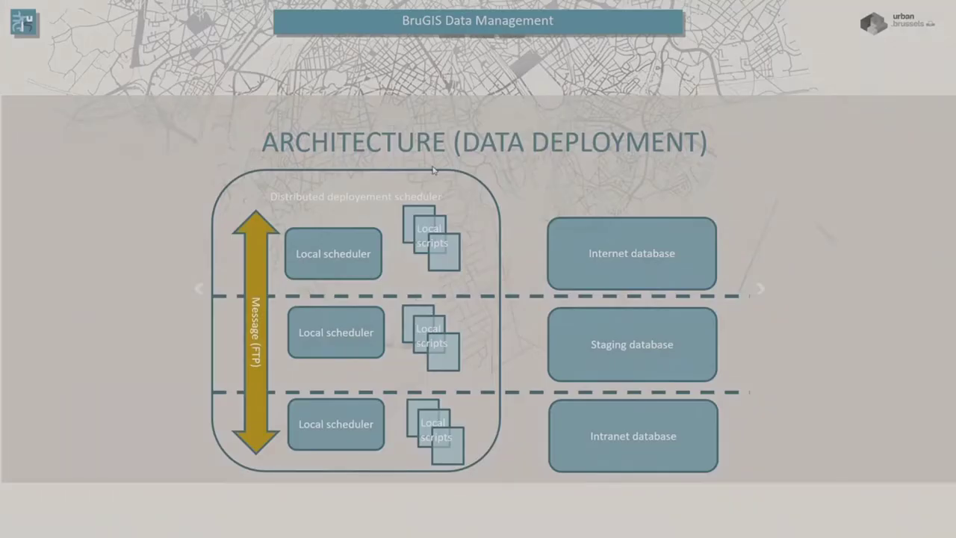